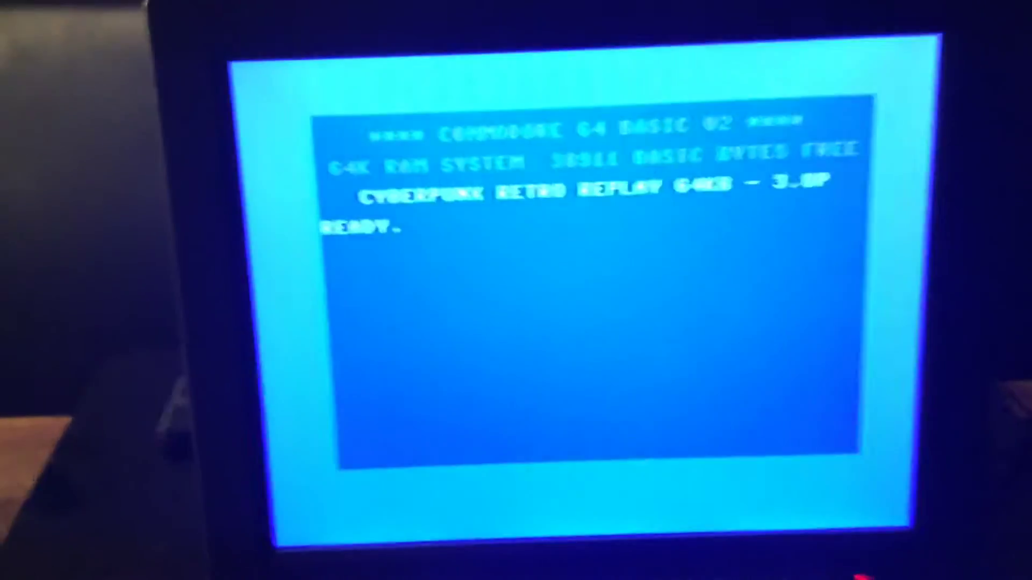
Bring up the 1541 Ultimate file browser from the C64 READY prompt with F8
key(F8)
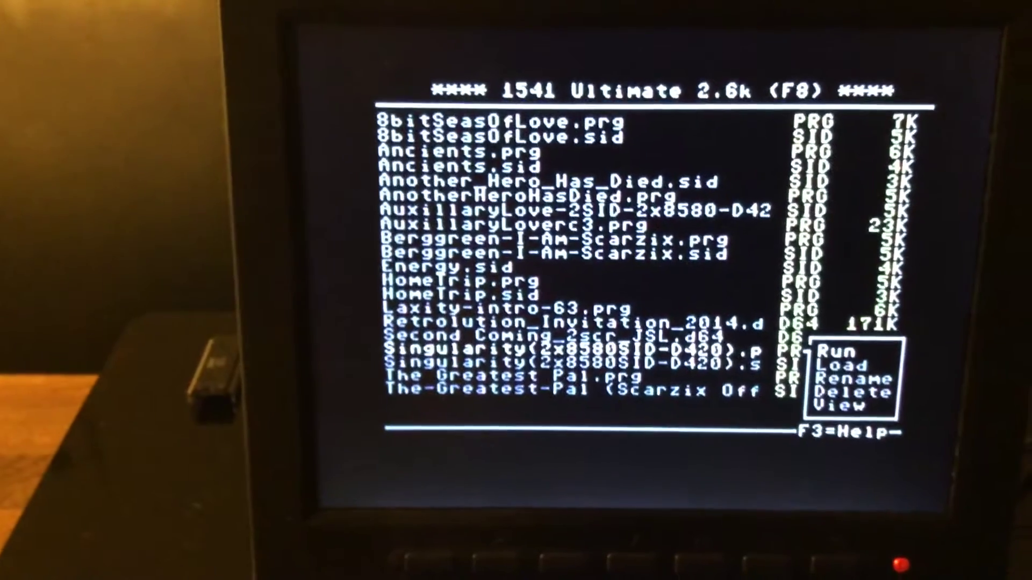
Run the Singularity .prg to play the Scarzix dual-SID 8580 intro
key(Return)
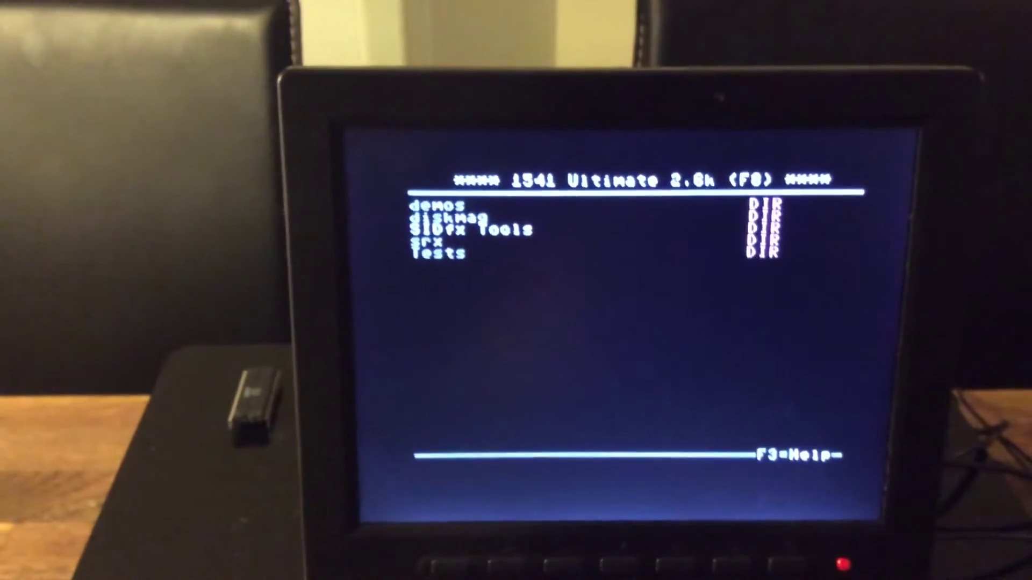
Go into SIDFX Tools, then Config, and run SIDFX Config 0.10.prg
key(Return)
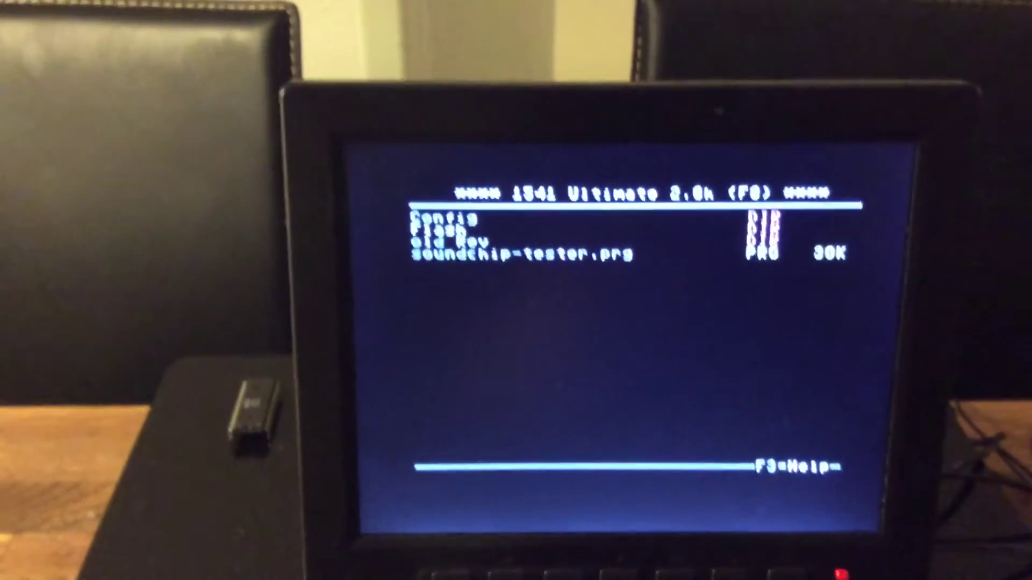
key(Return)
key(Return)
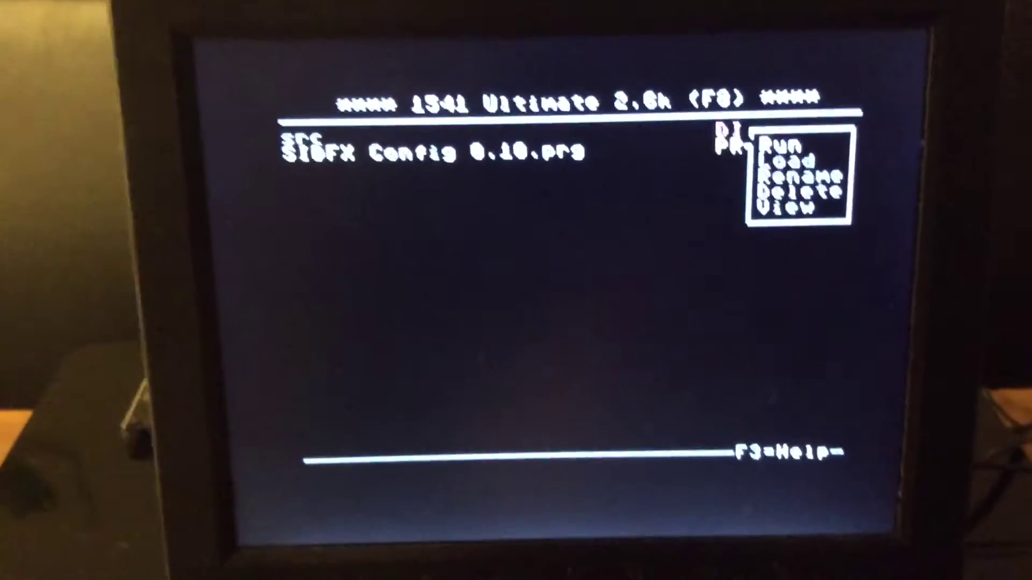
key(Return)
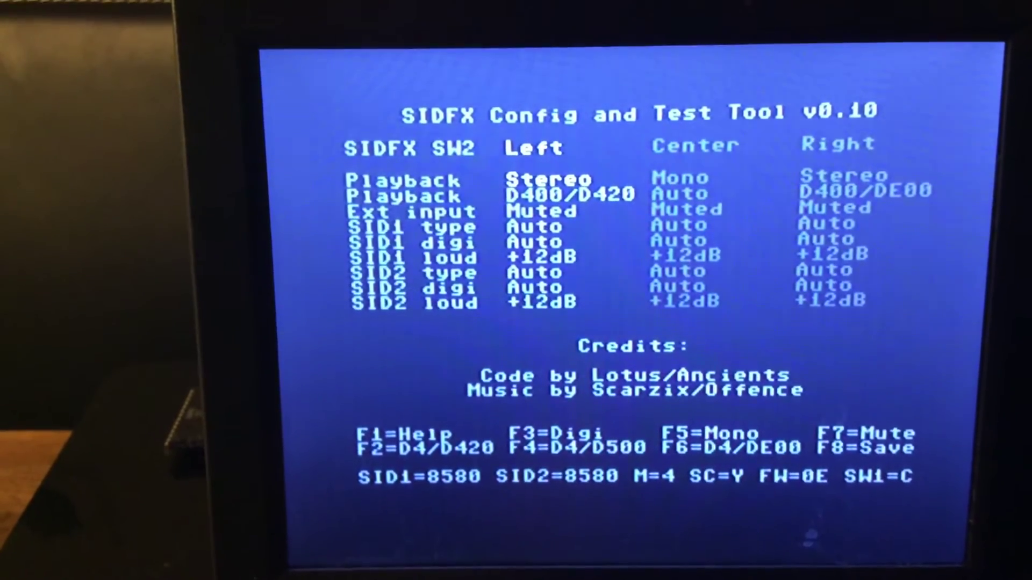
Display the F1 help explaining the switch, cursor and +/- editing keys
key(F1)
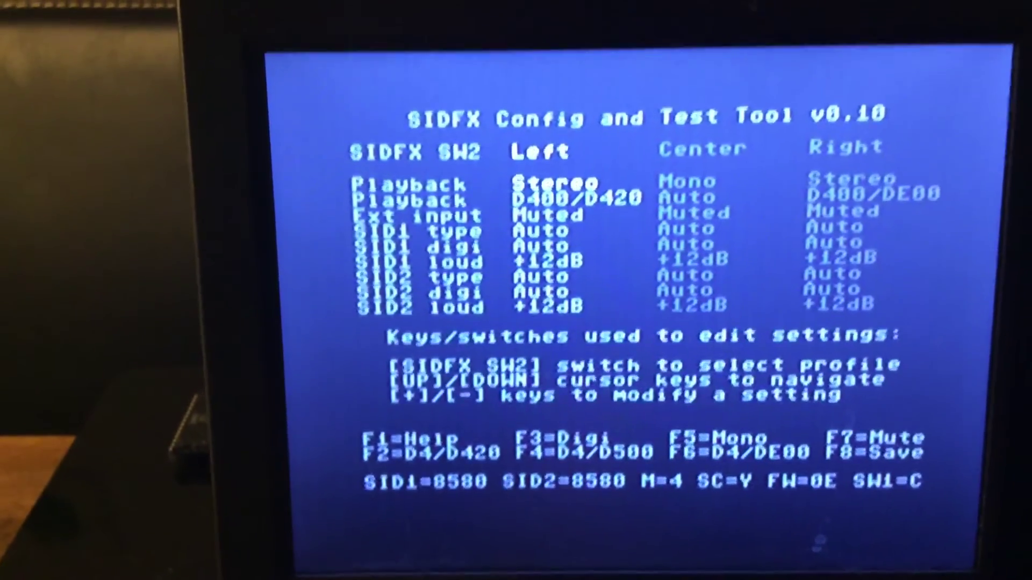